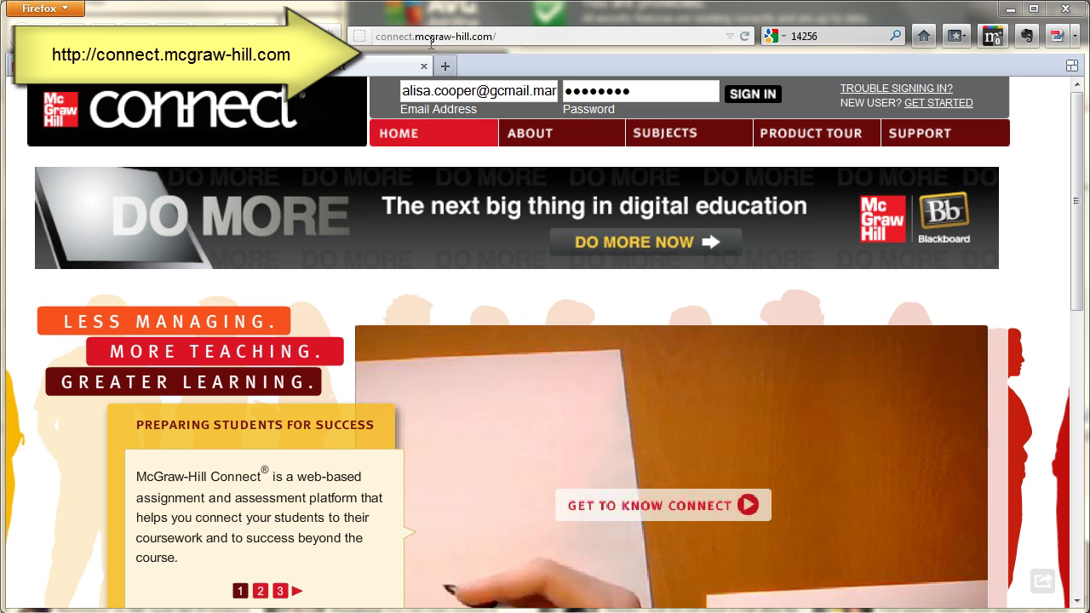
Sign in and view the Freshman Composition-Spring2012 course with its three sections.
left_click(746, 99)
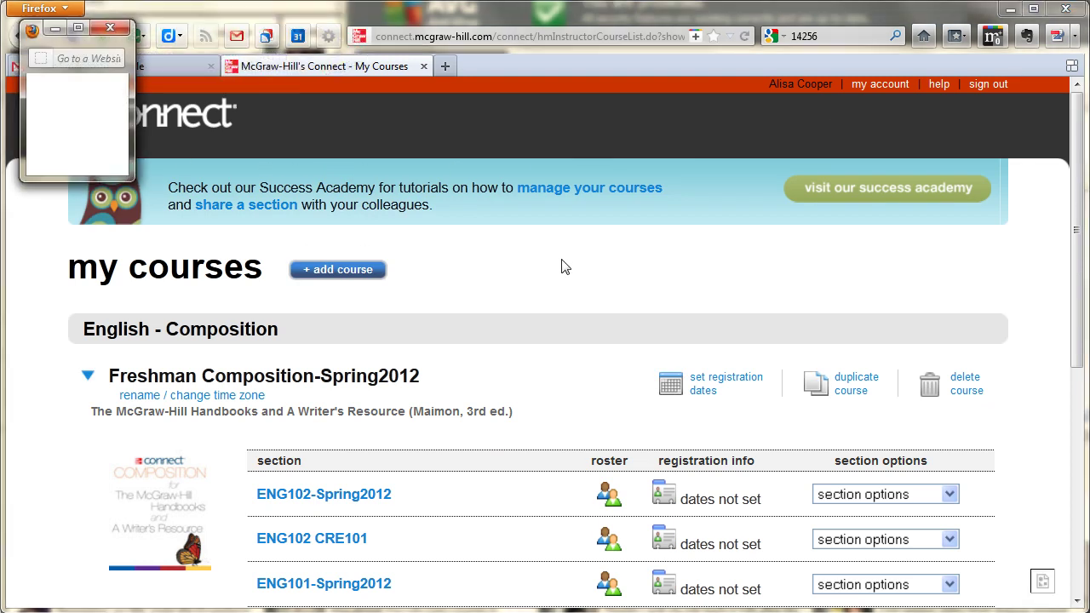
scroll(567, 275, "down", 5)
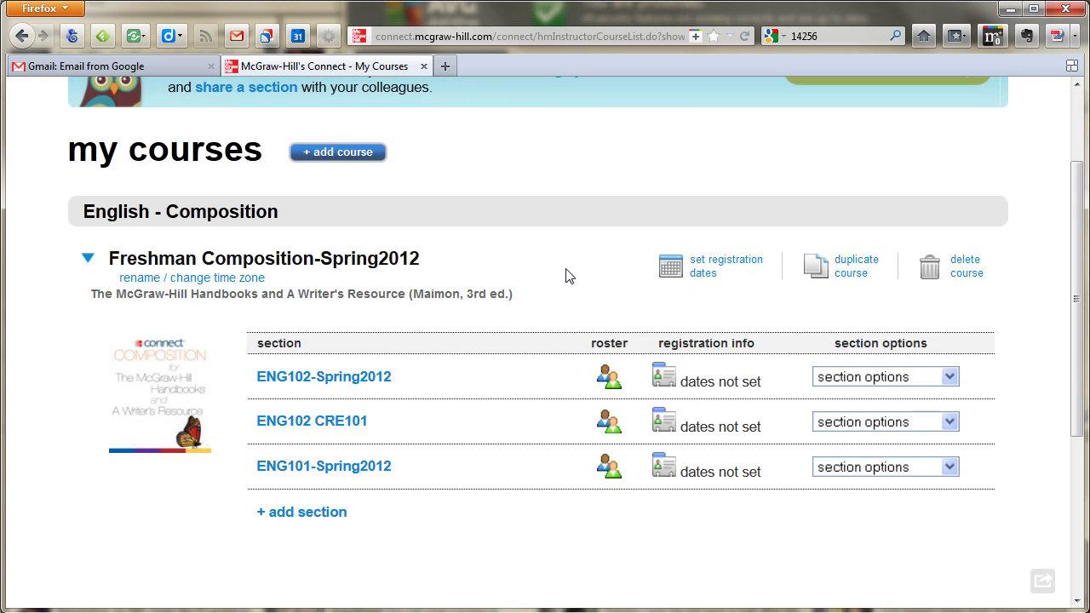
scroll(511, 384, "up", 5)
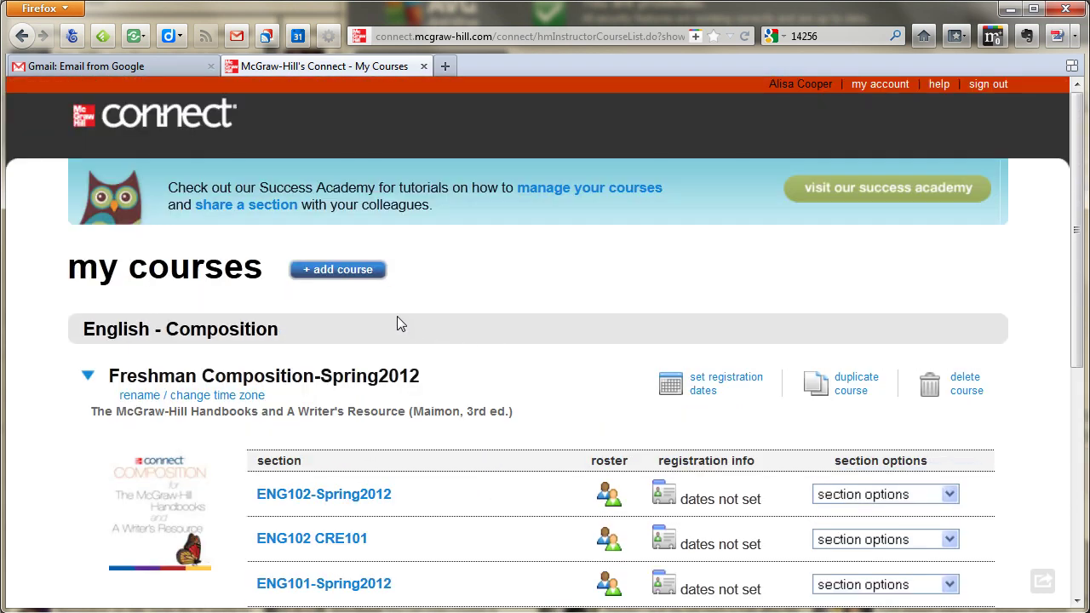
Start a new course and choose English - Composition as the subject.
left_click(340, 276)
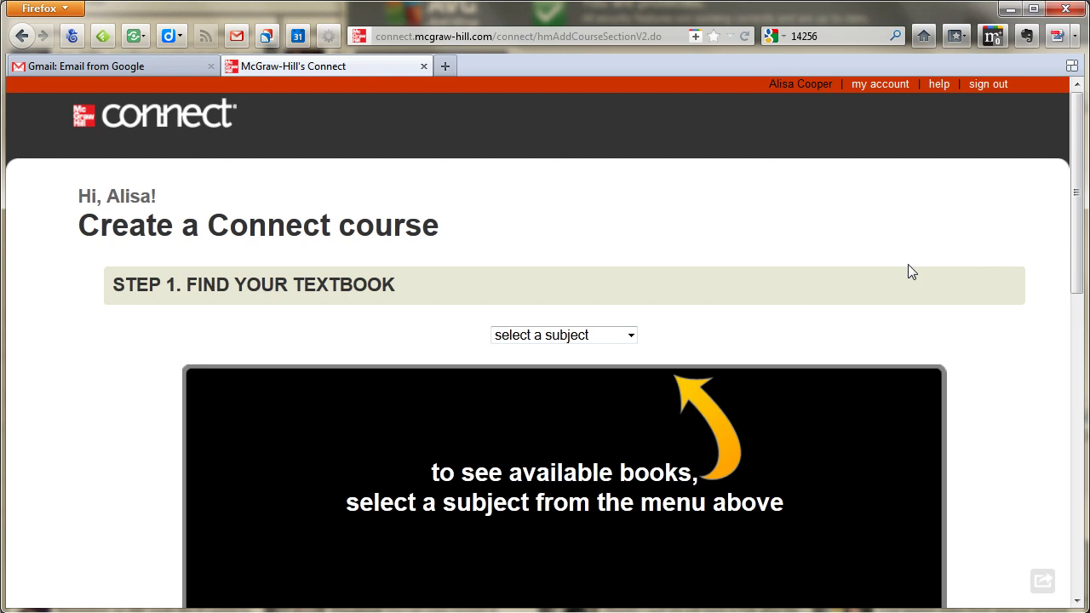
scroll(945, 264, "down", 5)
scroll(936, 249, "up", 3)
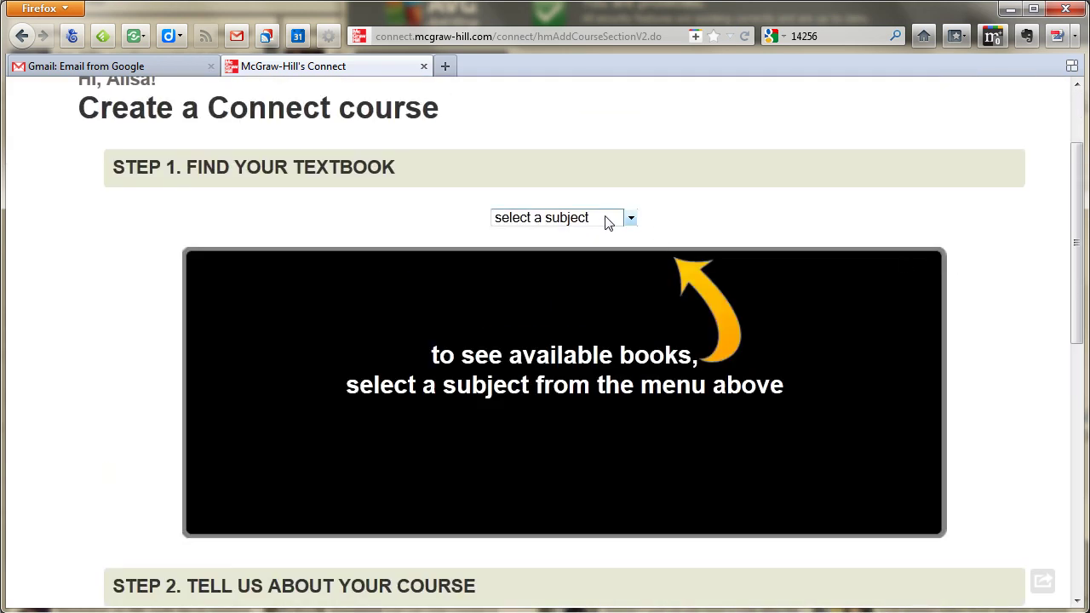
left_click(630, 220)
scroll(605, 332, "down", 11)
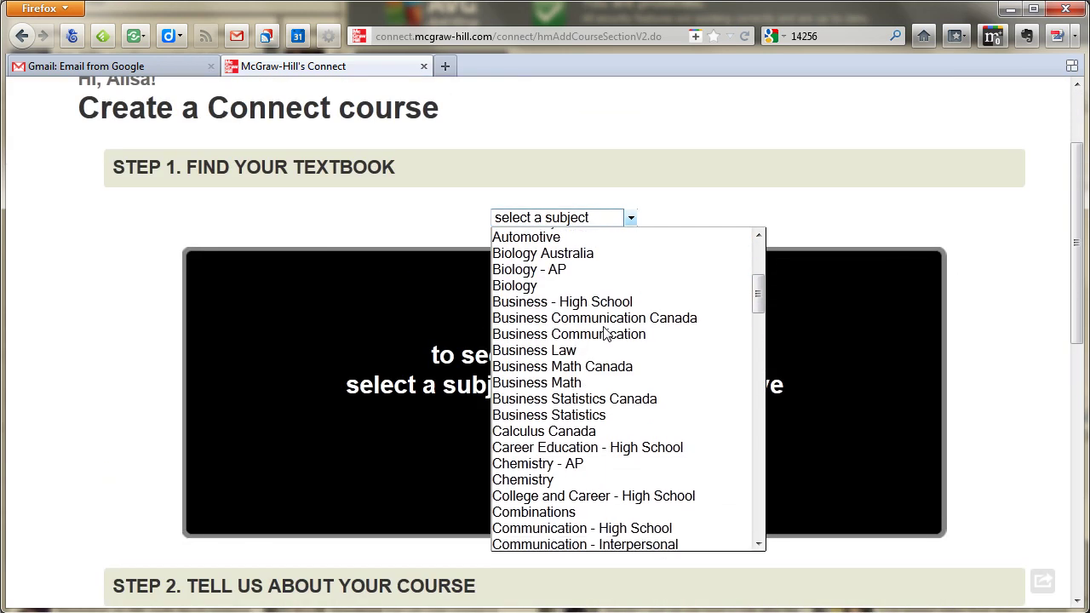
scroll(604, 332, "down", 2)
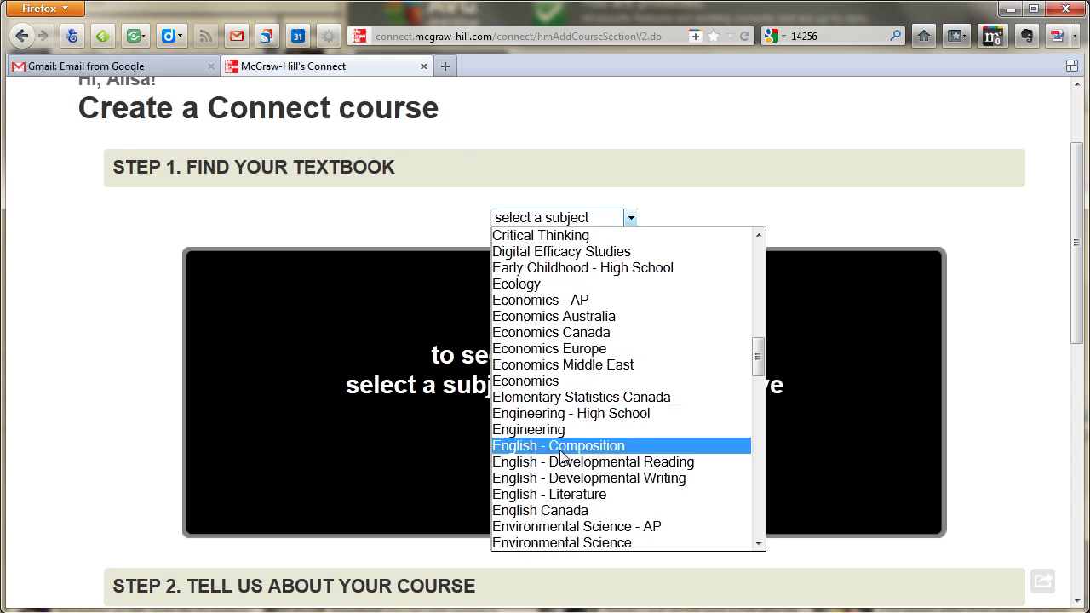
left_click(554, 446)
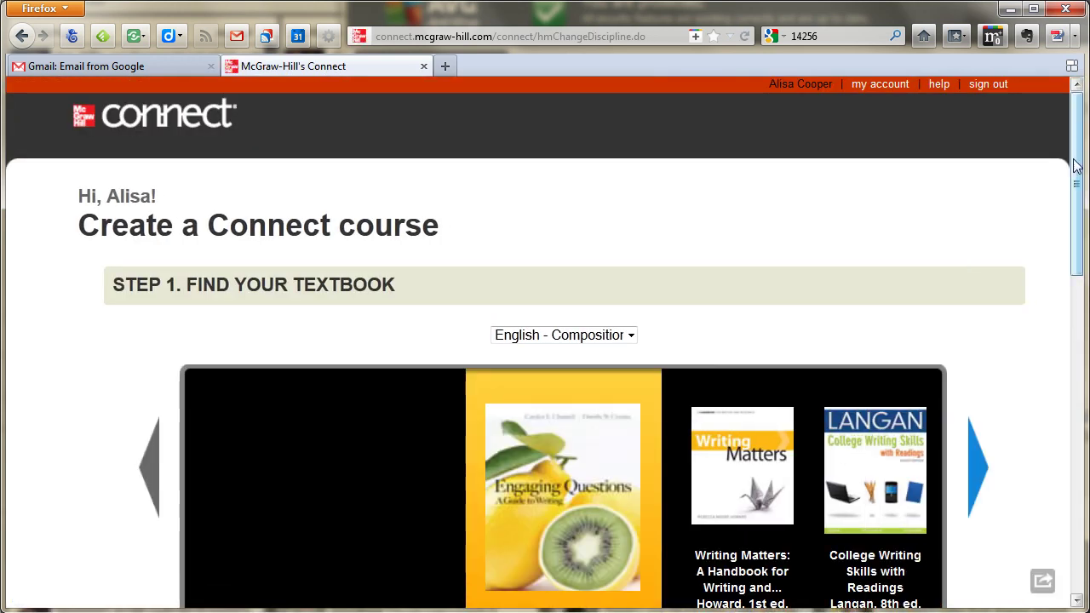
Select The McGraw-Hill Handbooks and A Writer's Resource, Maimon 3rd ed. as the textbook.
scroll(1078, 204, "down", 2)
scroll(1079, 205, "down", 1)
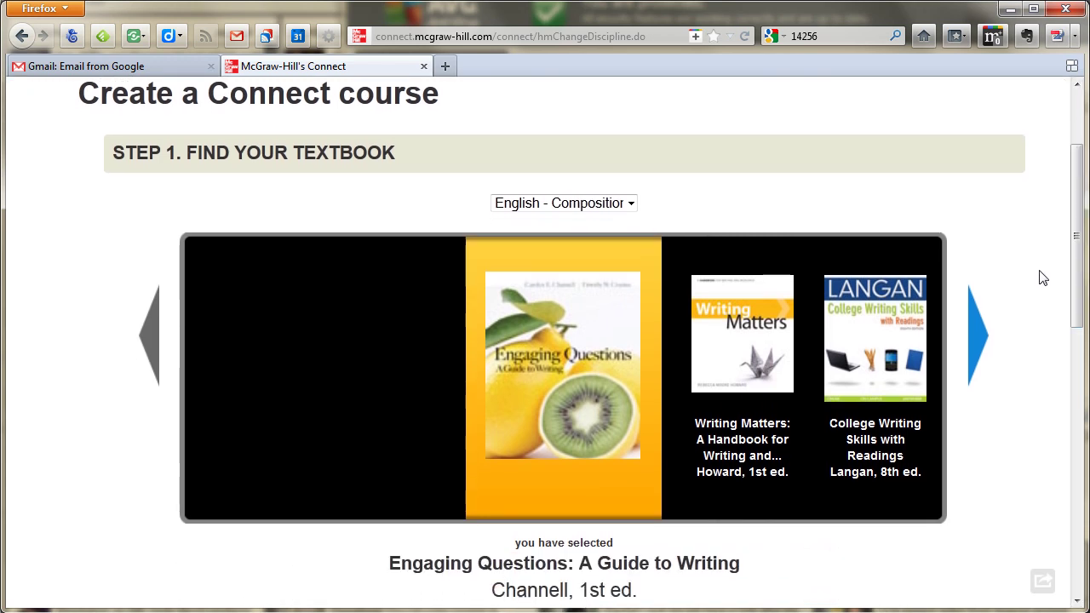
left_click(976, 334)
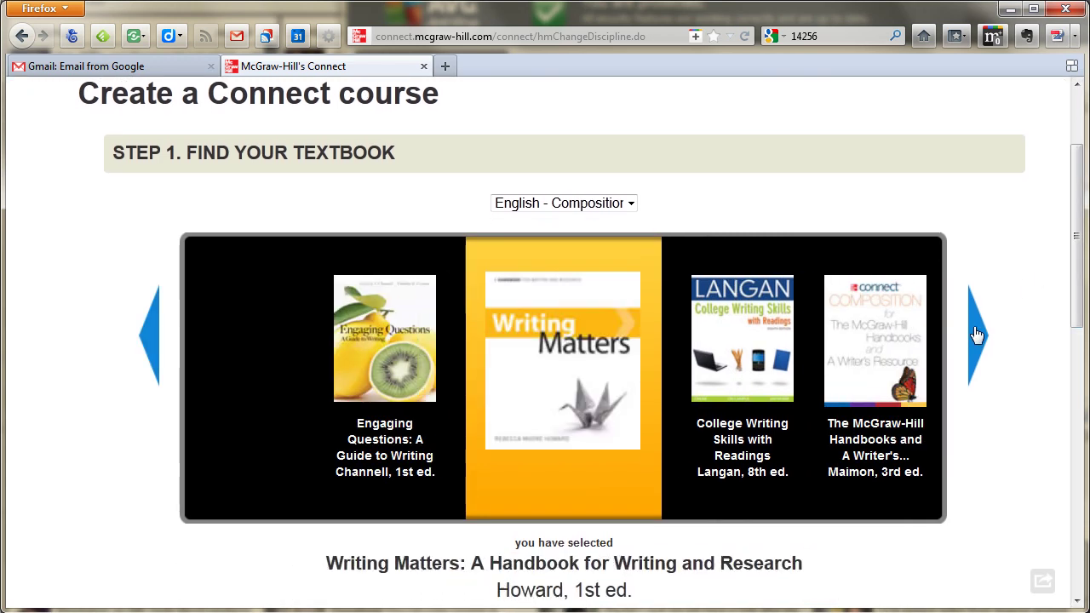
left_click(976, 335)
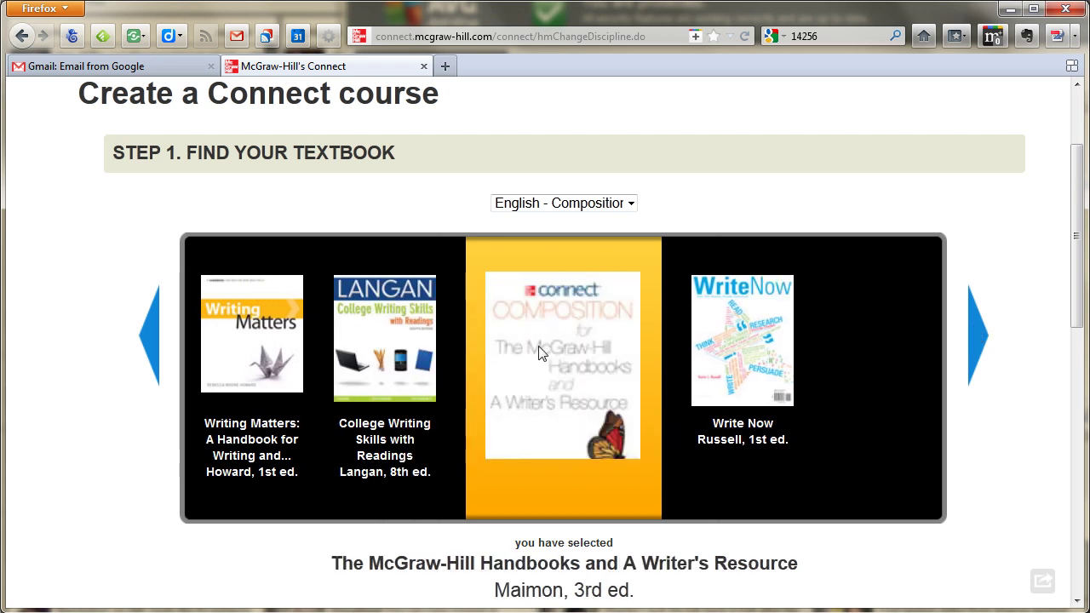
left_click_drag(1079, 228, 1080, 230)
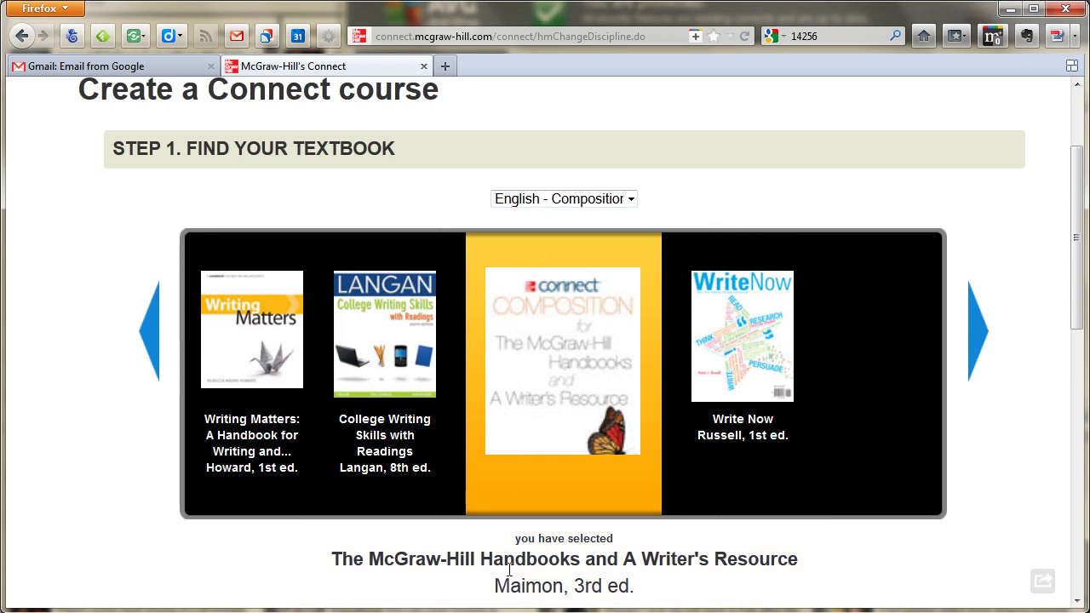
left_click_drag(1076, 242, 1070, 375)
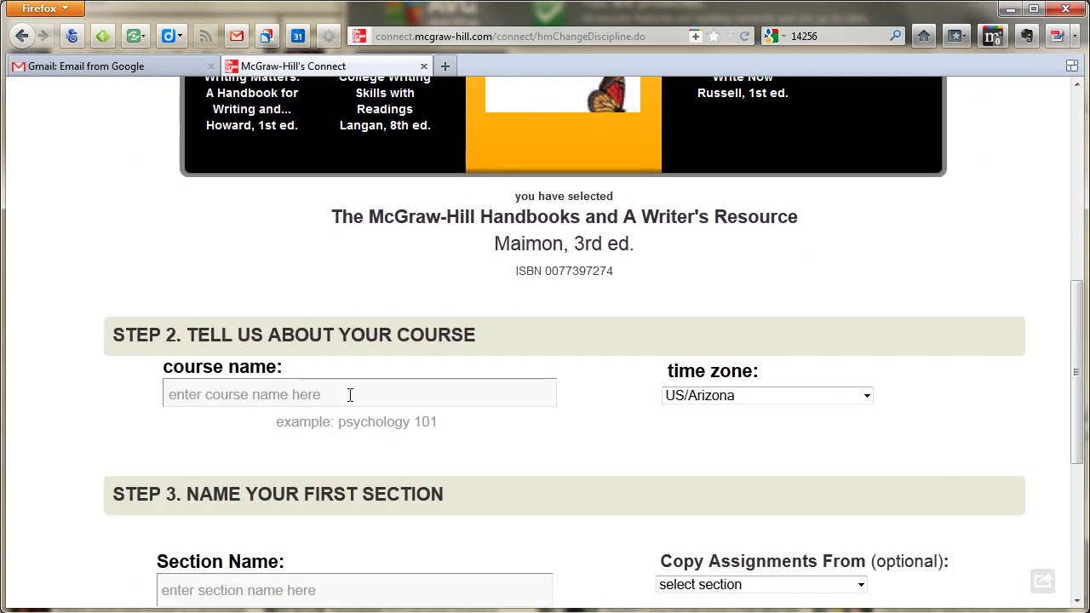
Enter ENG102 as the course name.
left_click(312, 395)
type("E")
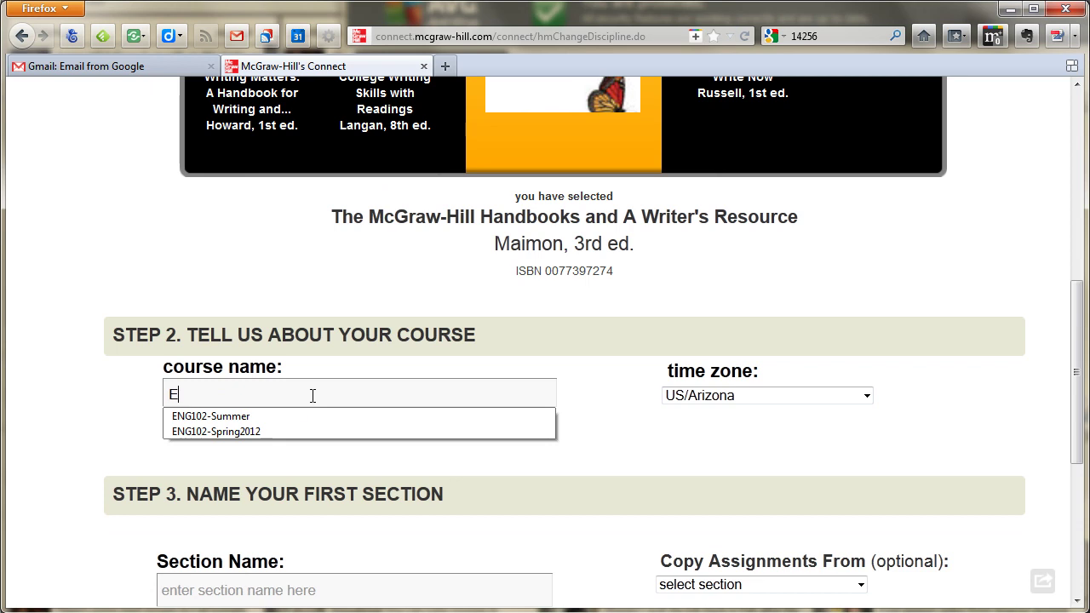
type("NG102")
left_click(526, 336)
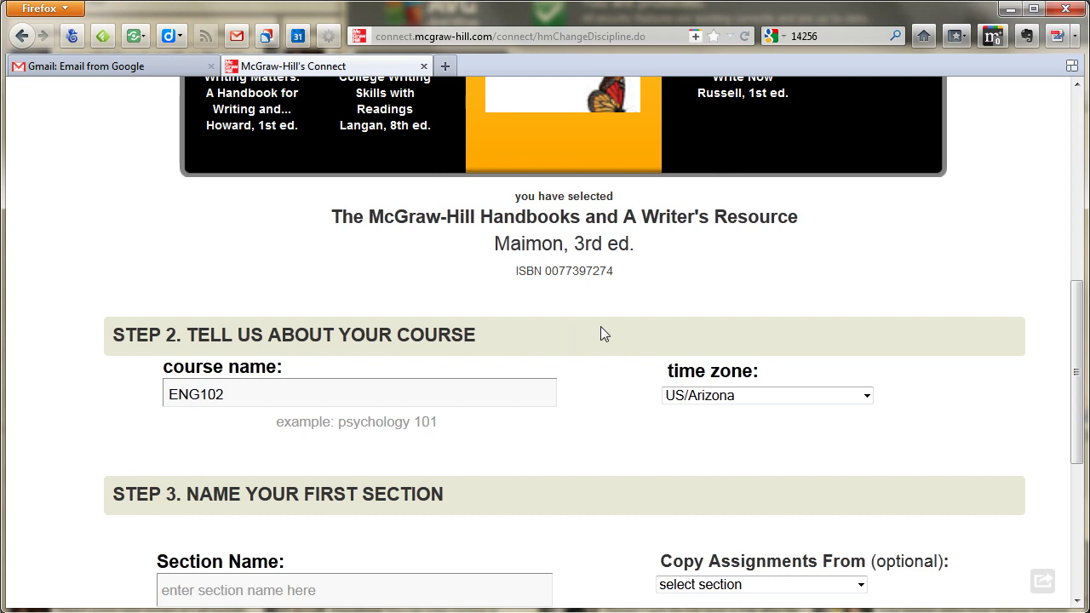
scroll(600, 327, "down", 3)
Name the first section ENG102-14245, copy no assignments, and create the course.
left_click(271, 471)
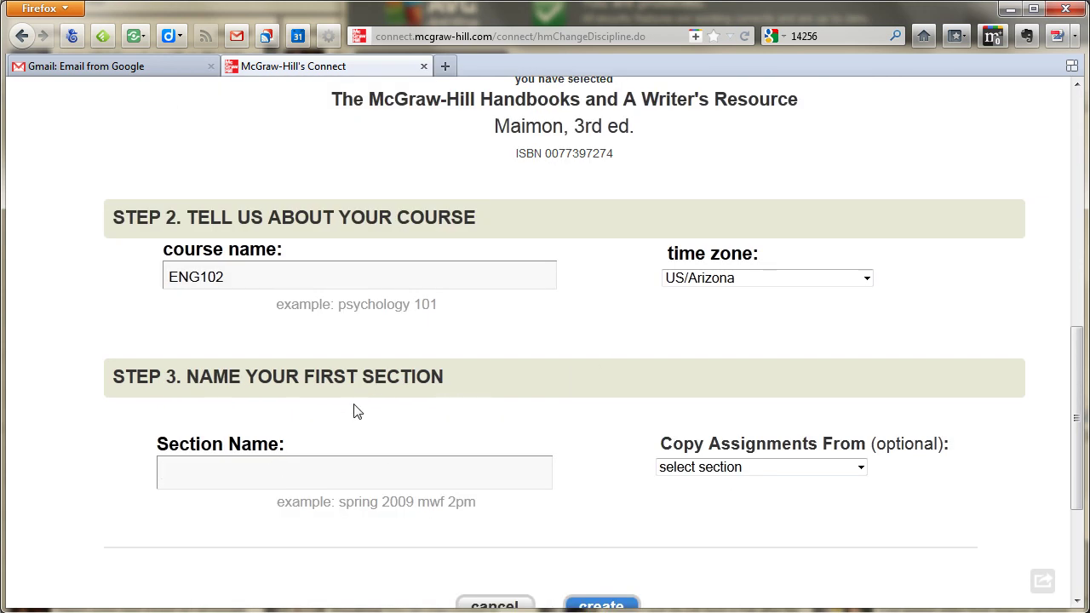
type("14245")
left_click(164, 472)
type("ENG102-")
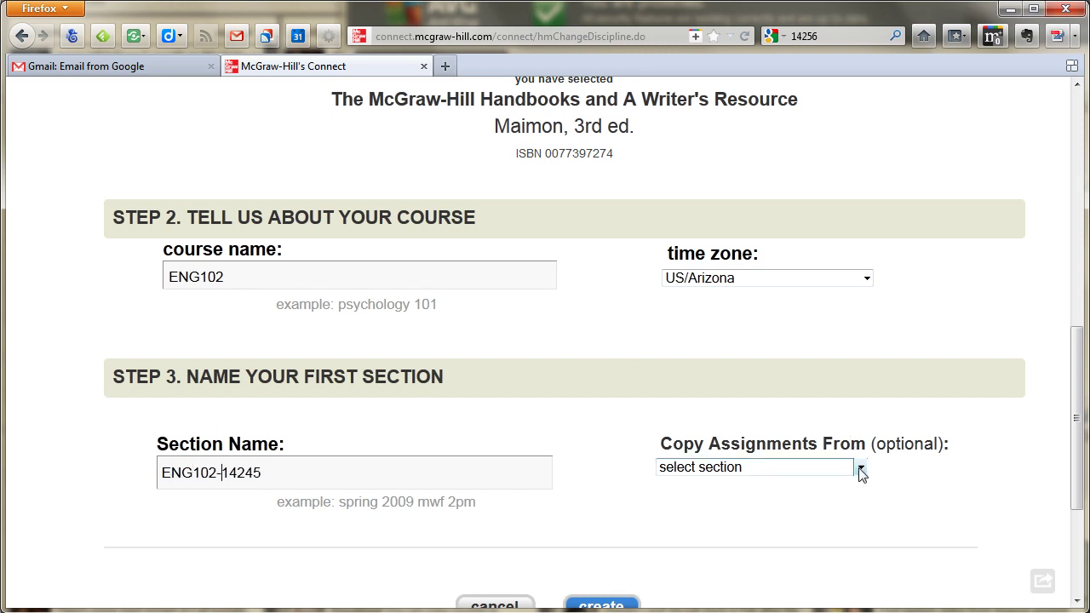
left_click(860, 470)
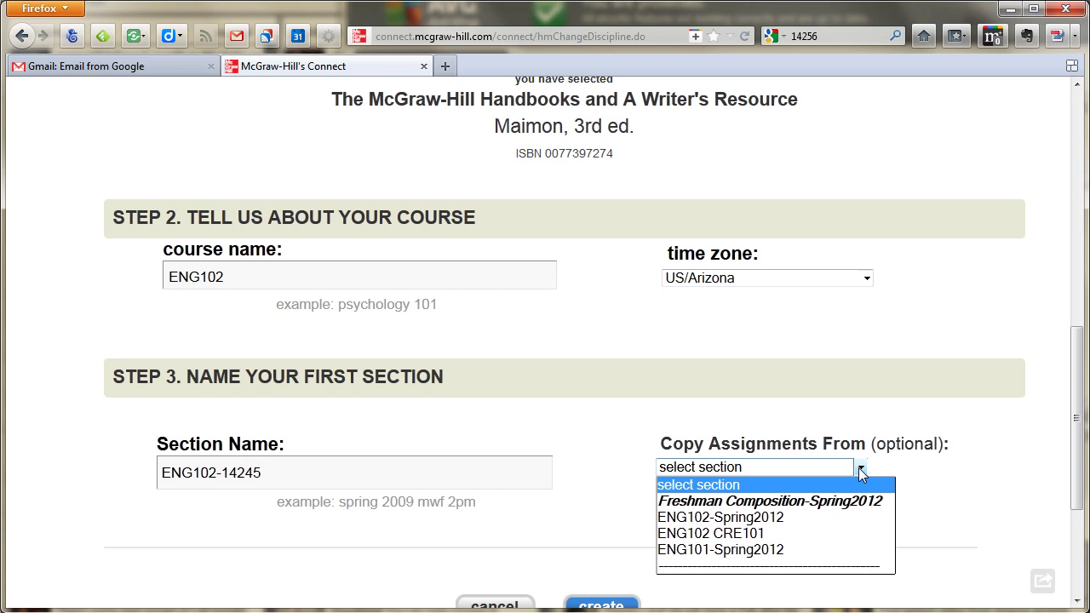
left_click(955, 470)
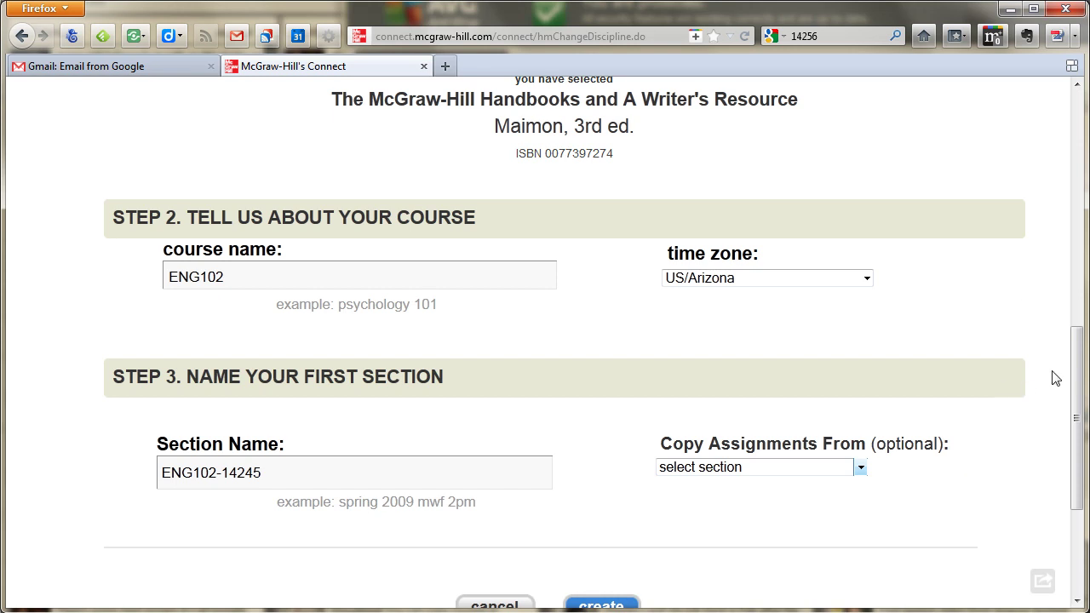
left_click_drag(1079, 366, 1076, 417)
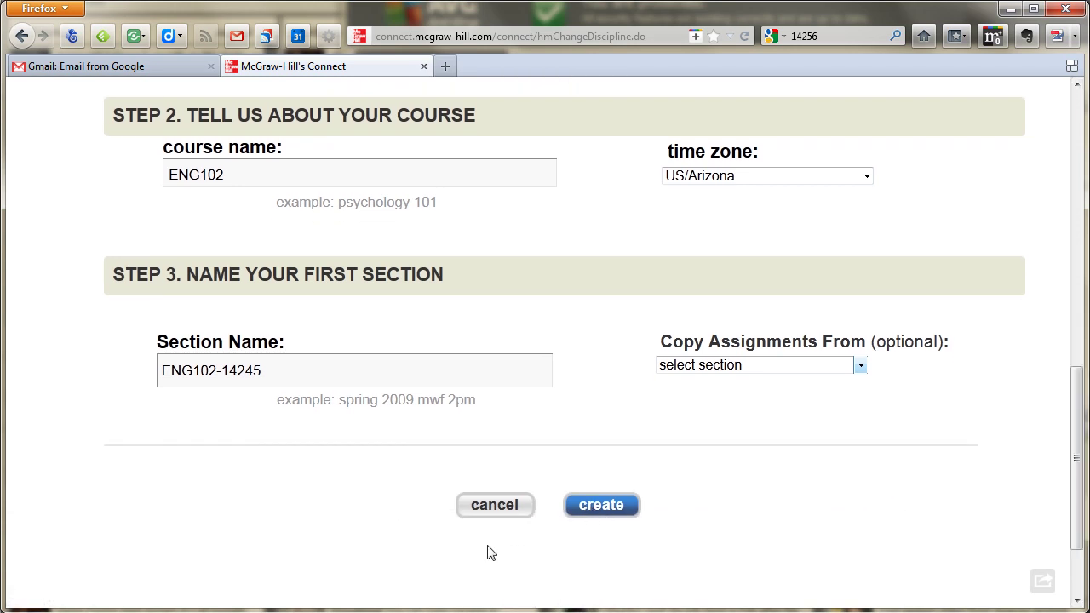
left_click(601, 508)
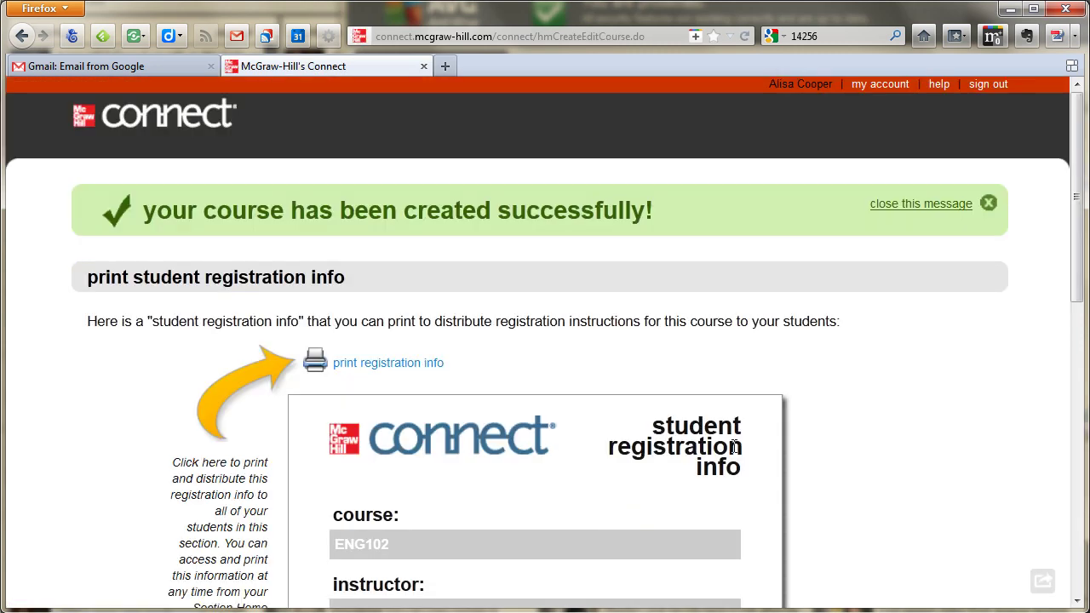
Scroll to the online registration instructions and select the ENG102-14245 section web address.
scroll(1081, 170, "down", 3)
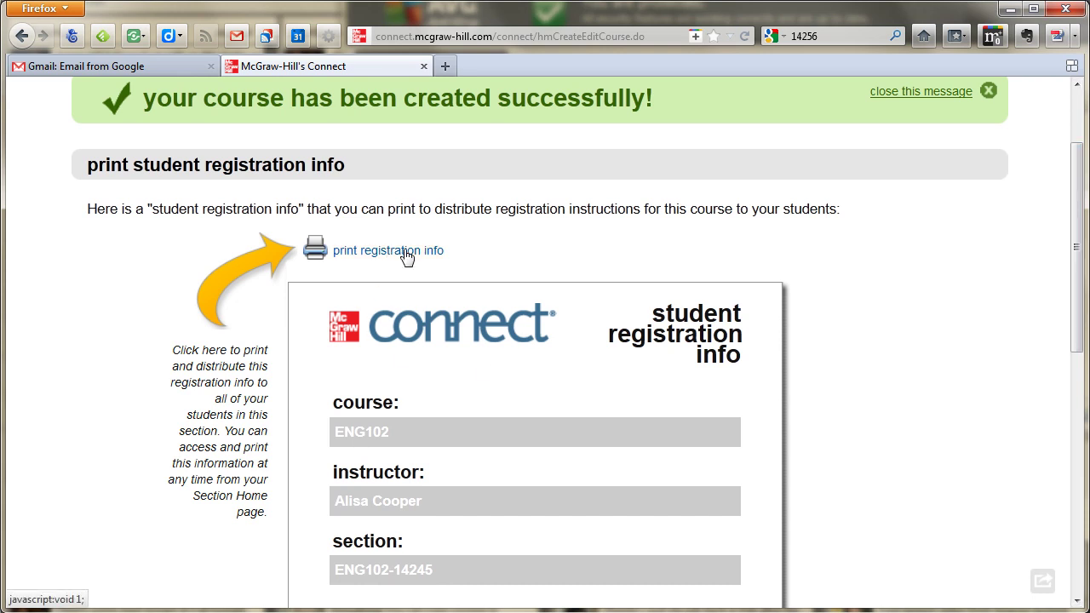
scroll(1074, 255, "down", 3)
scroll(1075, 256, "down", 3)
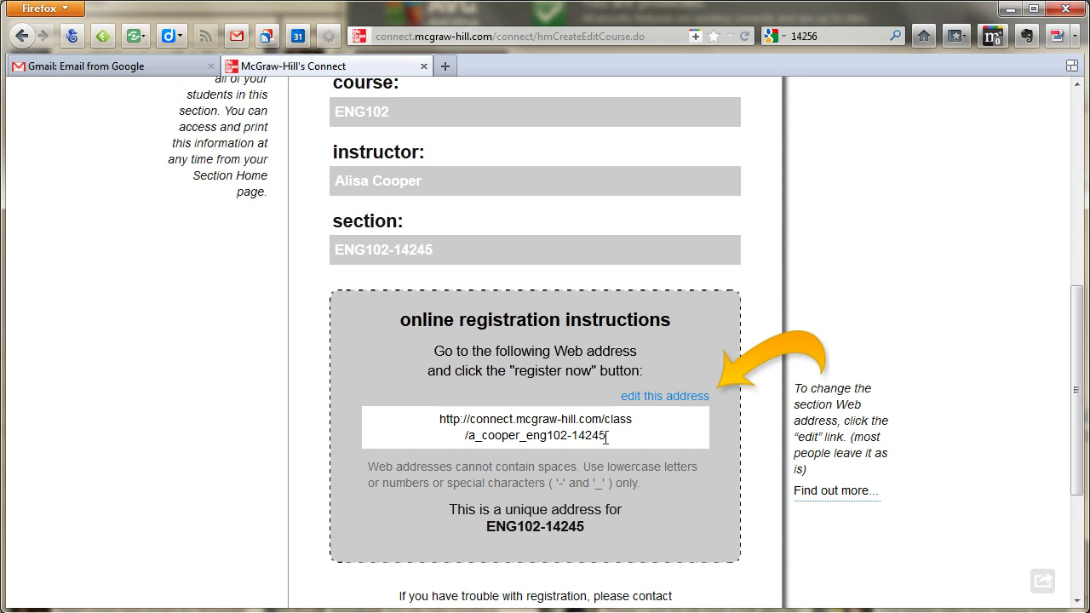
left_click_drag(605, 436, 439, 418)
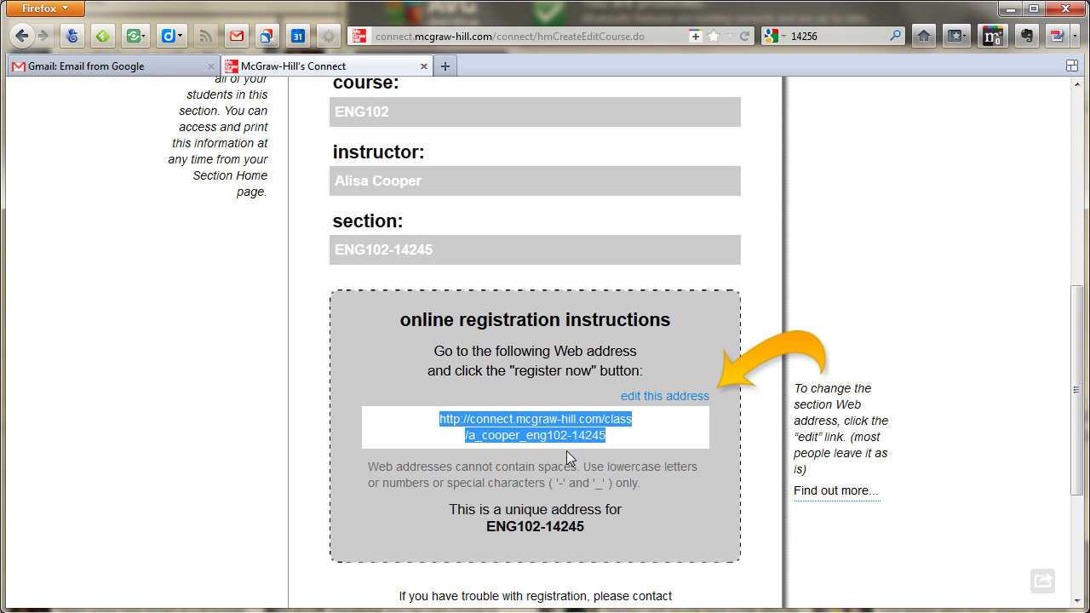
Remove the 'a_' prefix from the section web address, save it, and select the updated address.
left_click(653, 398)
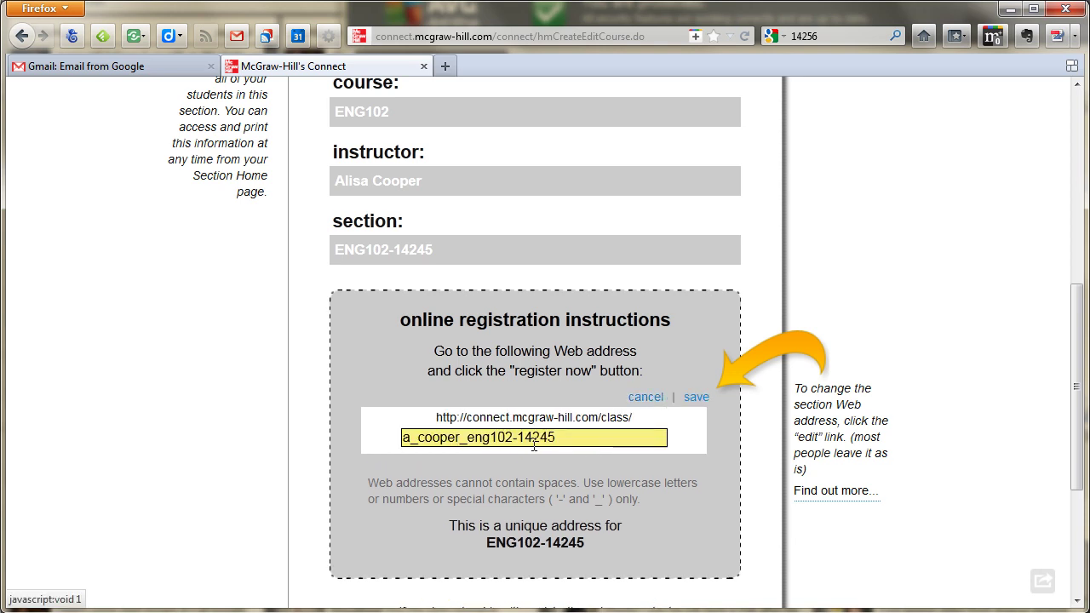
left_click_drag(417, 437, 392, 397)
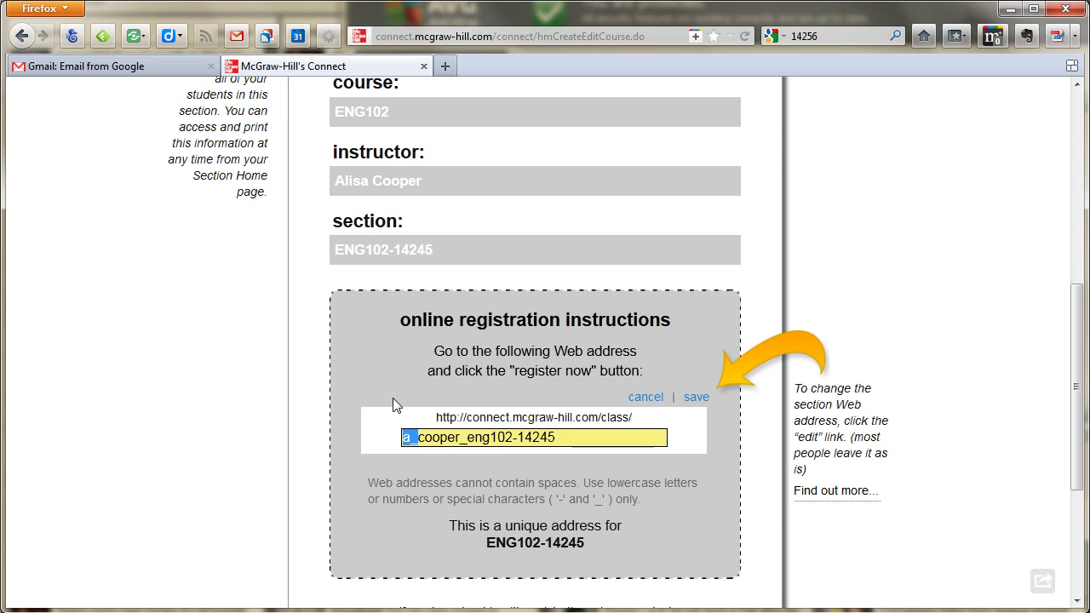
key("BackSpace")
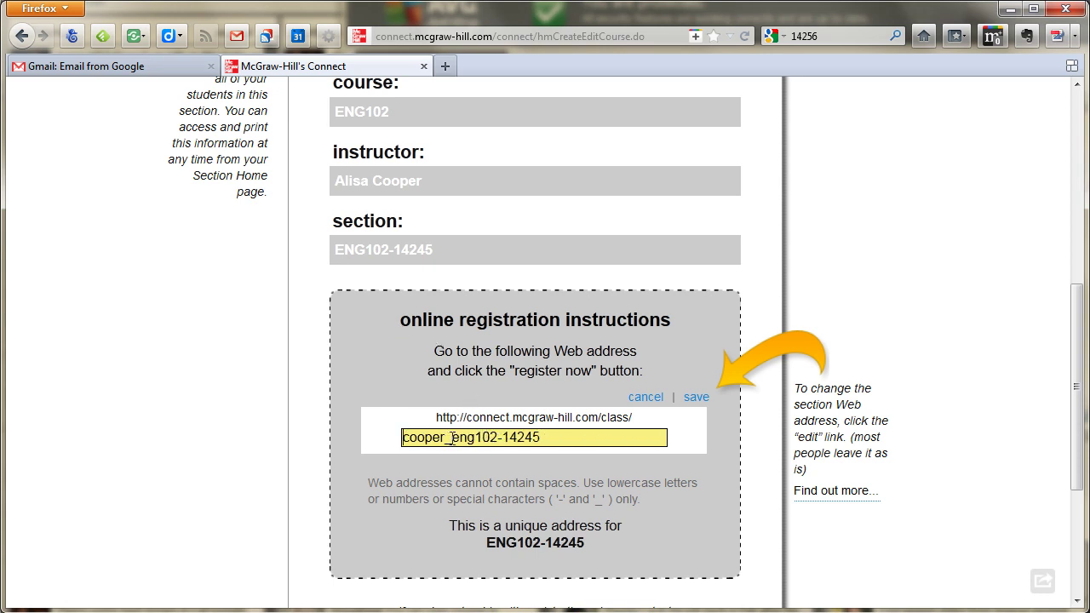
left_click_drag(451, 437, 445, 437)
key("End")
left_click(701, 401)
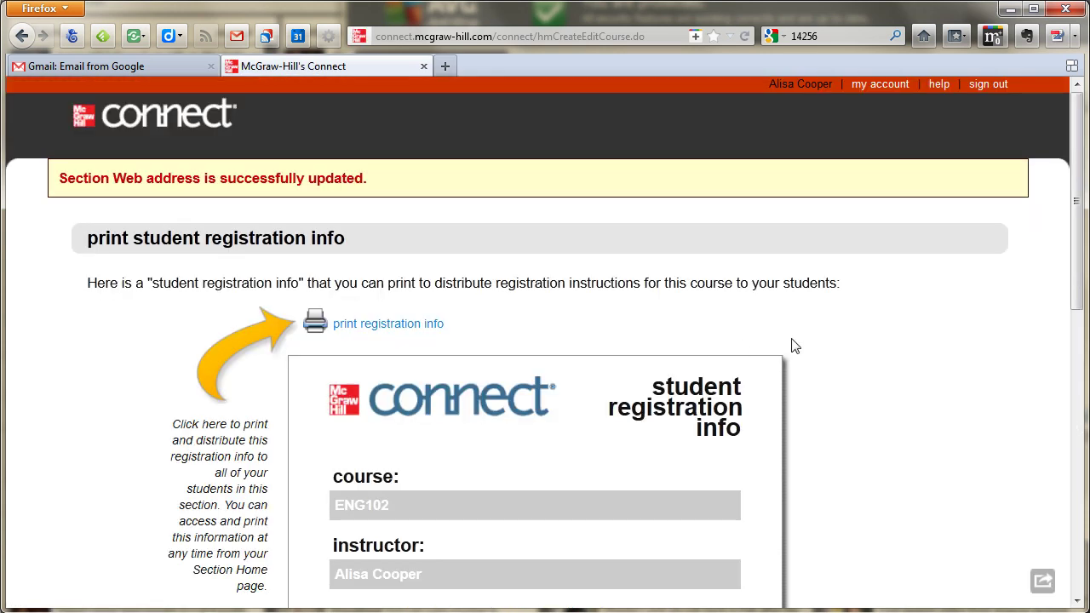
scroll(789, 347, "down", 3)
scroll(791, 352, "down", 5)
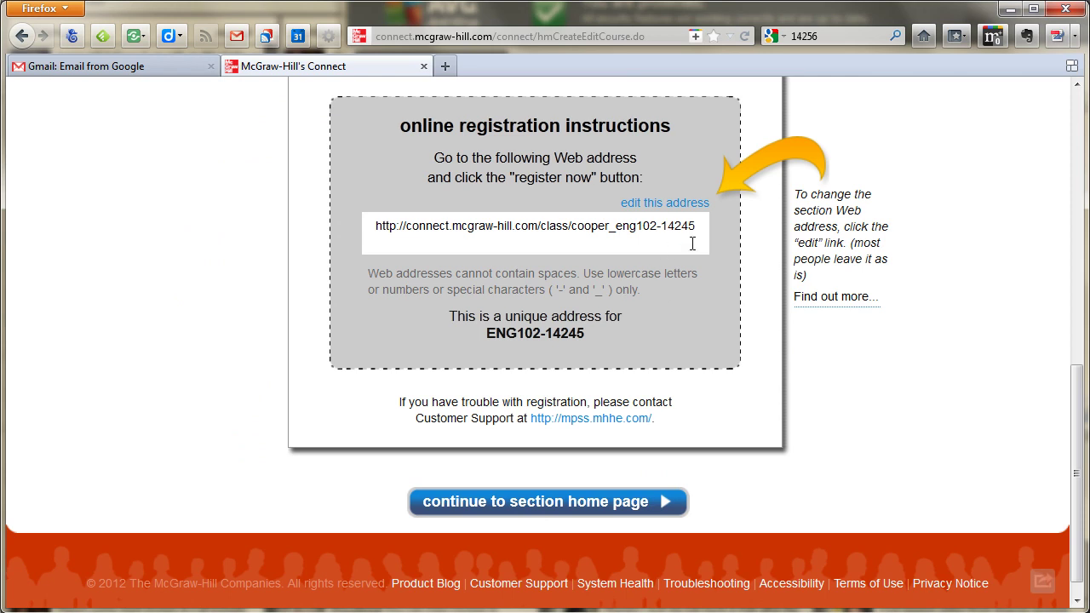
left_click_drag(699, 223, 375, 226)
key("ctrl+c")
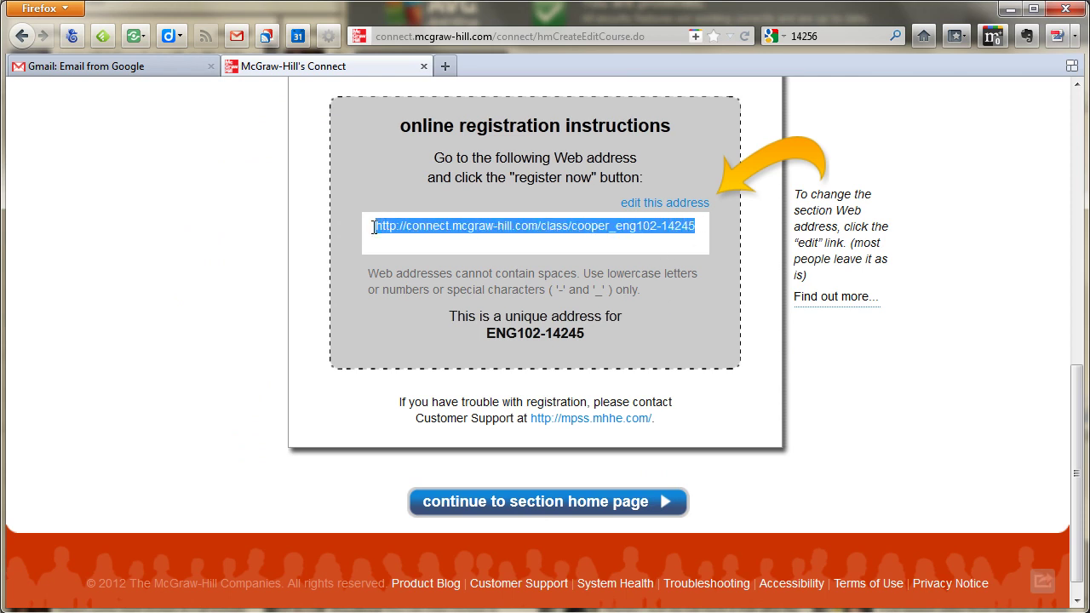
Load the copied registration address in a new tab and review the ENG102-14245 welcome page.
left_click(444, 67)
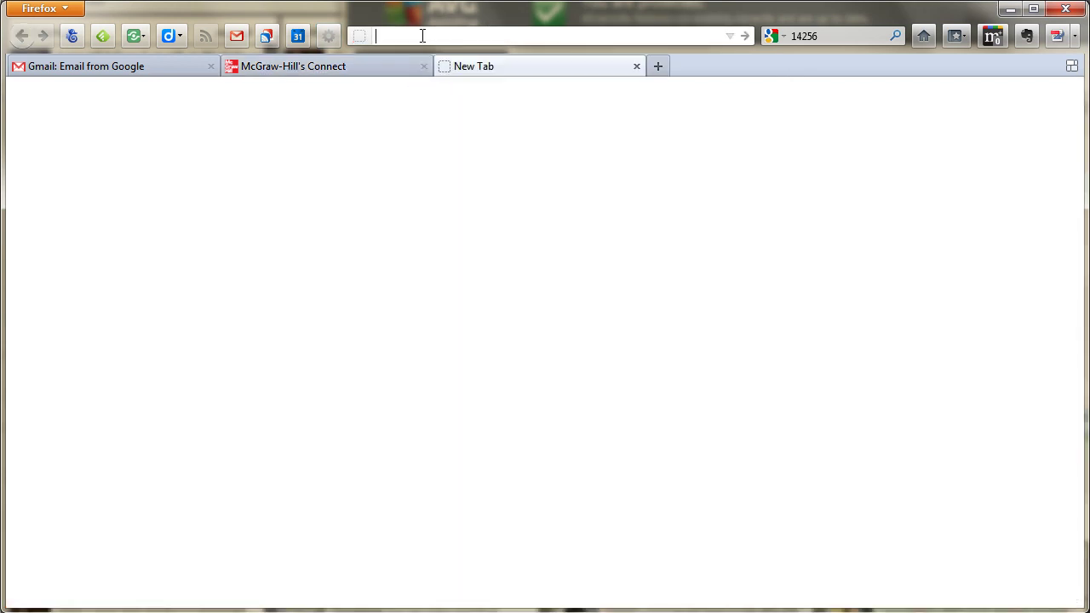
key("ctrl+v")
key("Return")
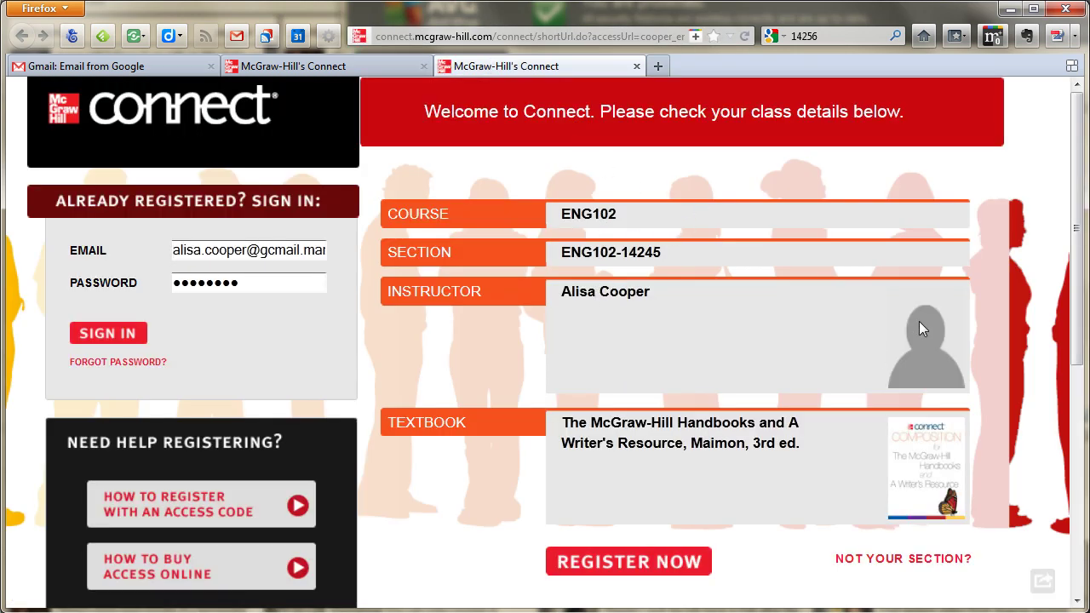
scroll(741, 298, "down", 3)
scroll(716, 179, "up", 3)
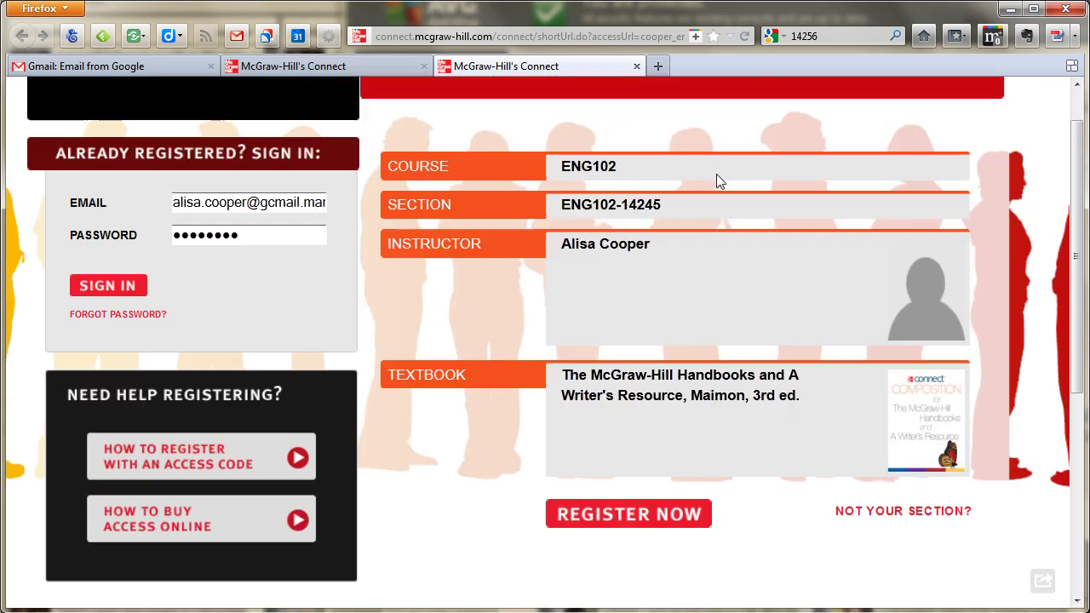
scroll(713, 184, "down", 3)
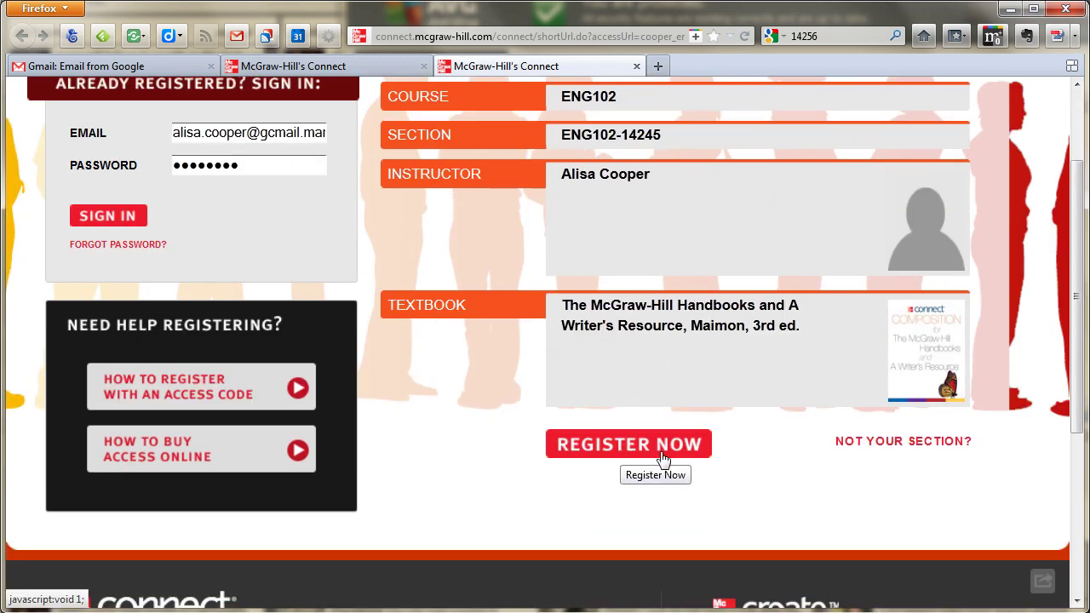
scroll(774, 423, "up", 3)
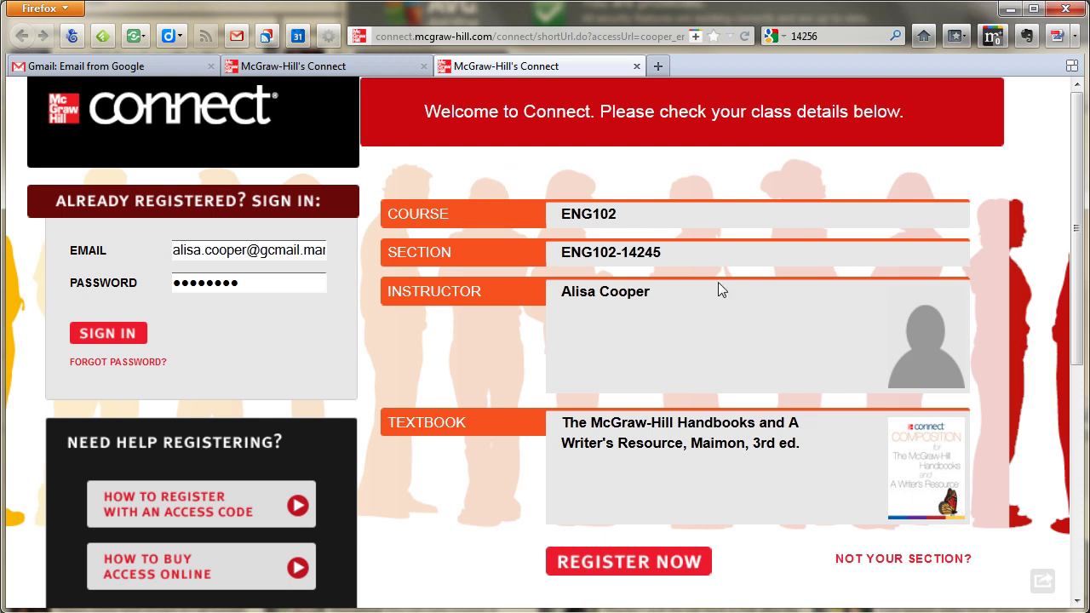
scroll(720, 288, "down", 3)
scroll(720, 285, "down", 3)
scroll(708, 286, "up", 3)
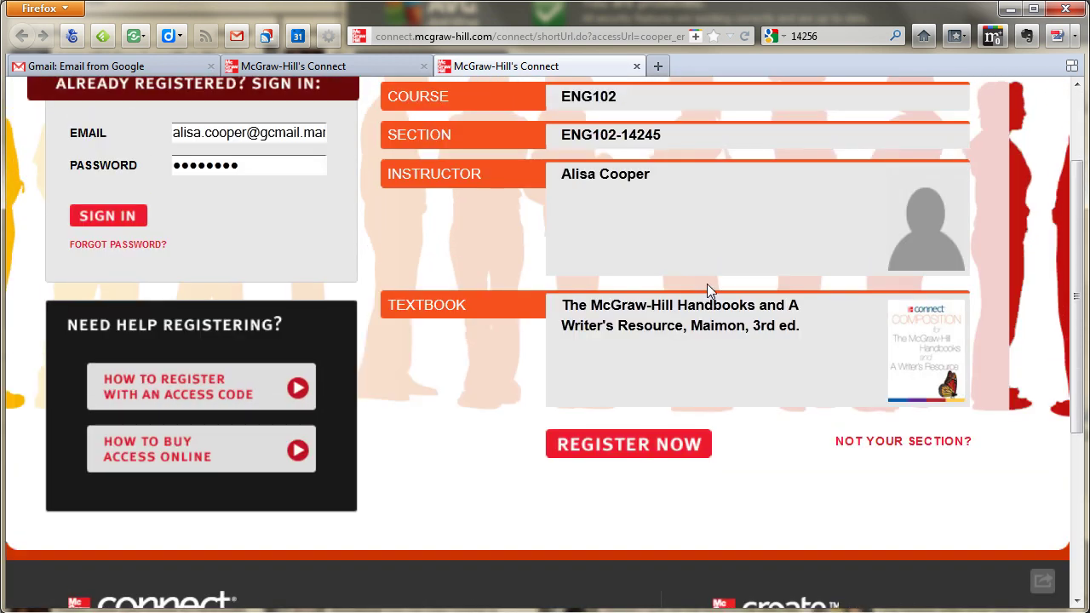
scroll(704, 293, "up", 3)
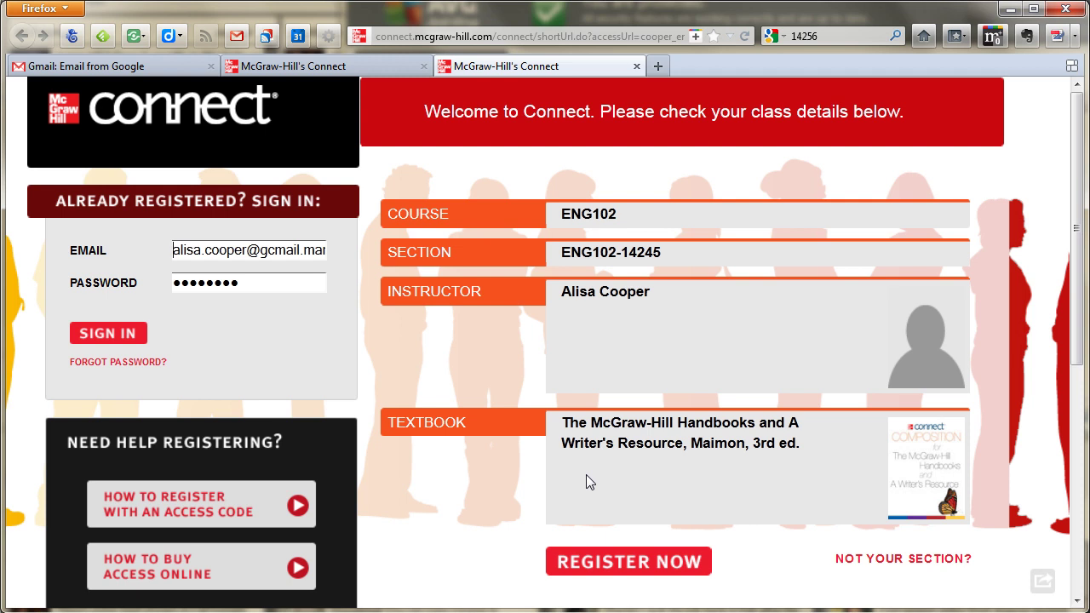
Check the ENG102-14245 section home page, which has no assignments, then return to My Courses.
left_click(345, 75)
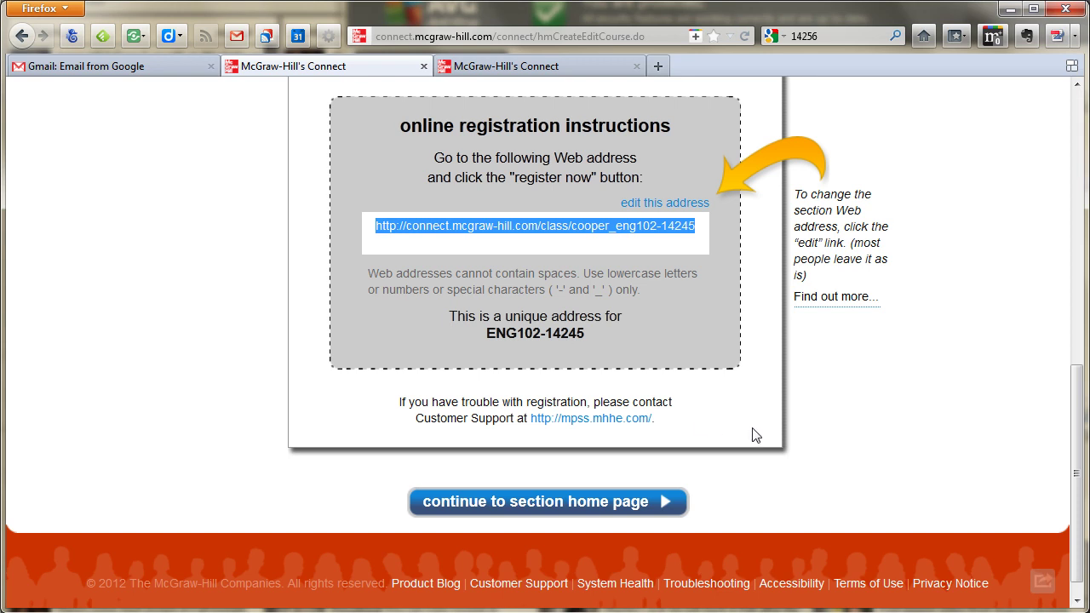
scroll(664, 379, "up", 4)
scroll(662, 382, "down", 4)
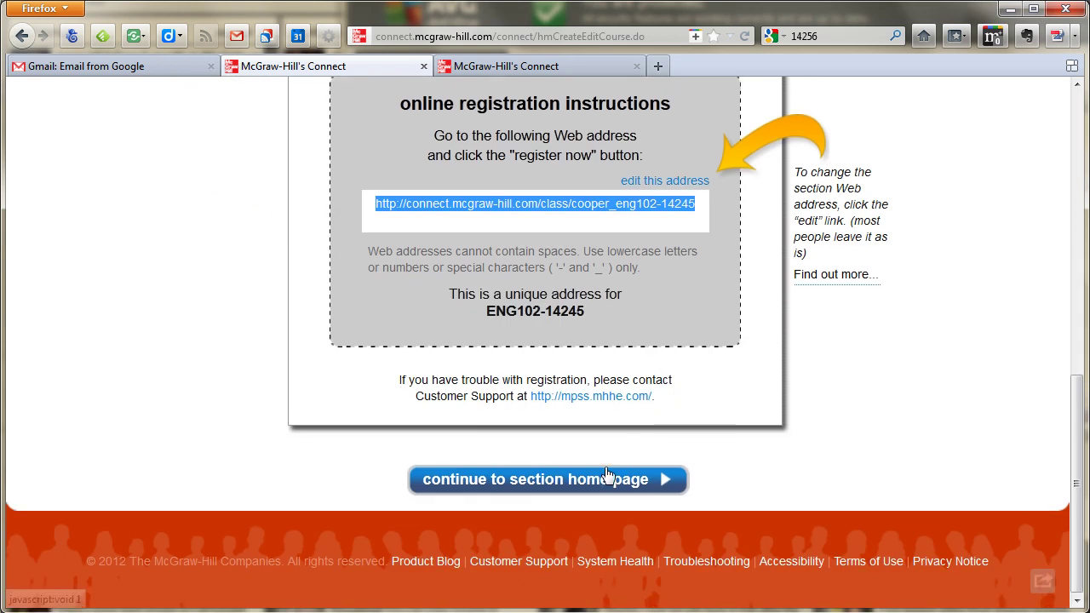
left_click(567, 484)
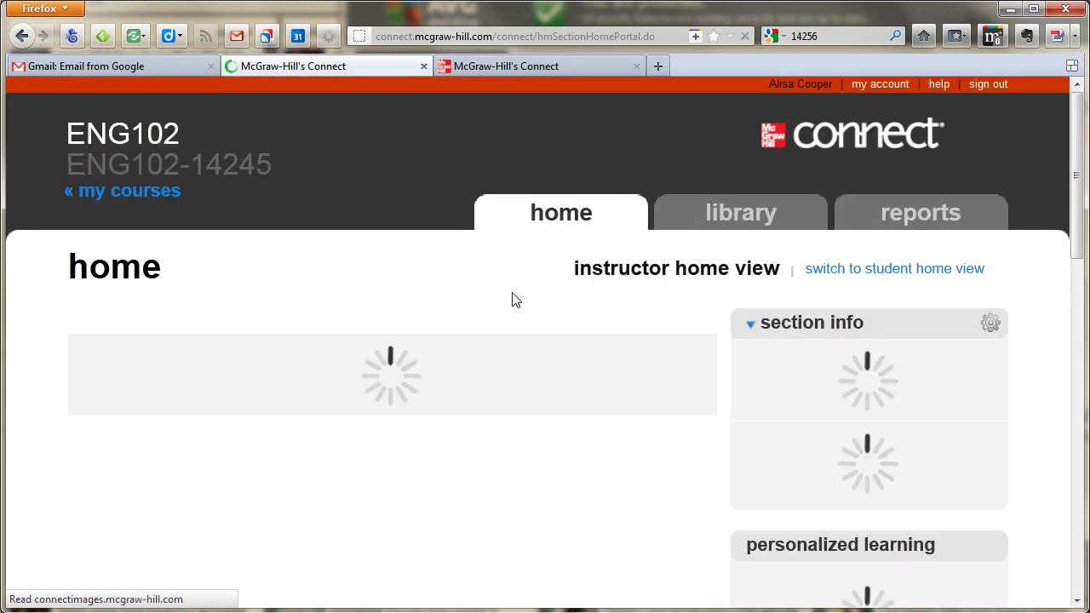
scroll(570, 287, "down", 3)
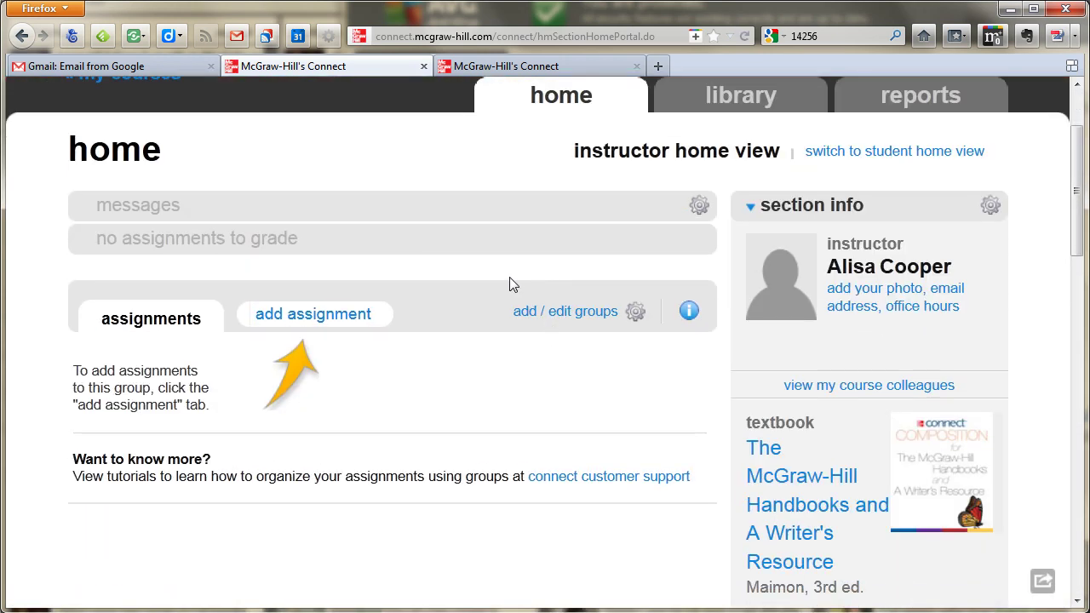
scroll(481, 305, "down", 4)
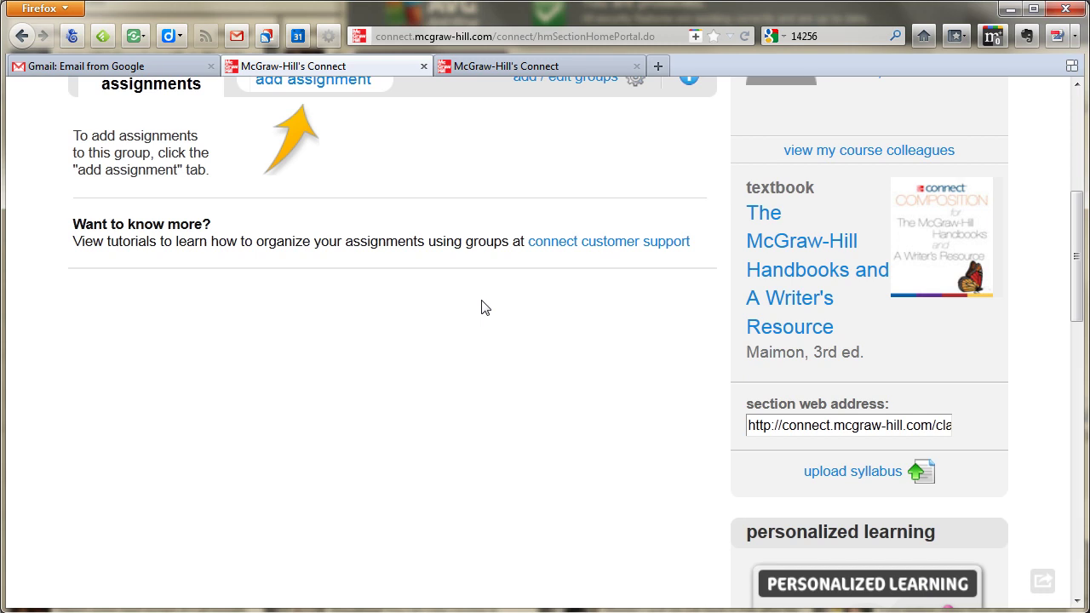
scroll(482, 307, "up", 3)
scroll(479, 306, "up", 3)
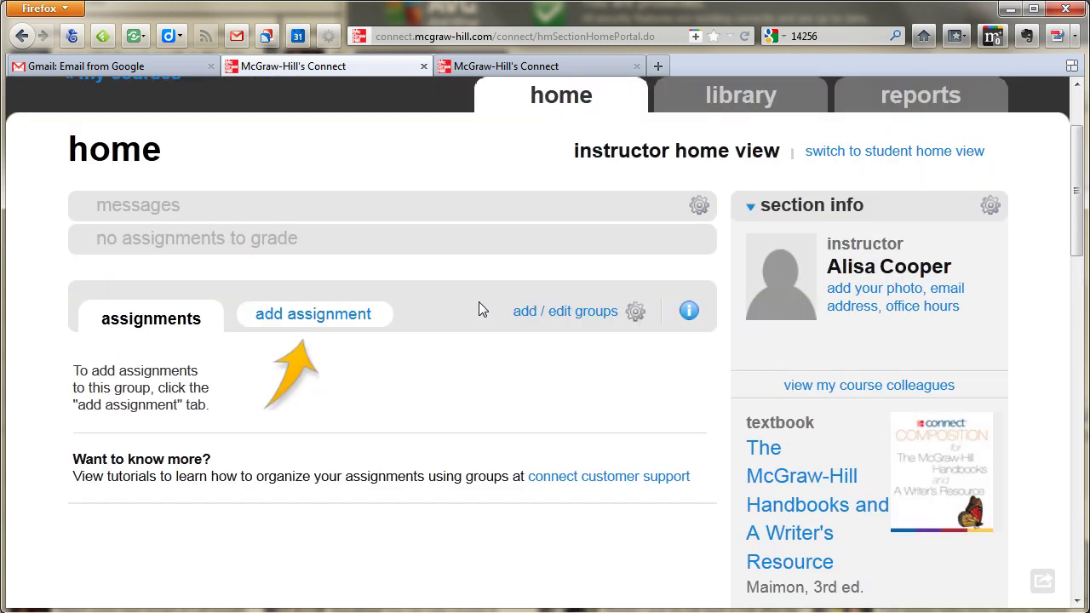
key("alt+Left")
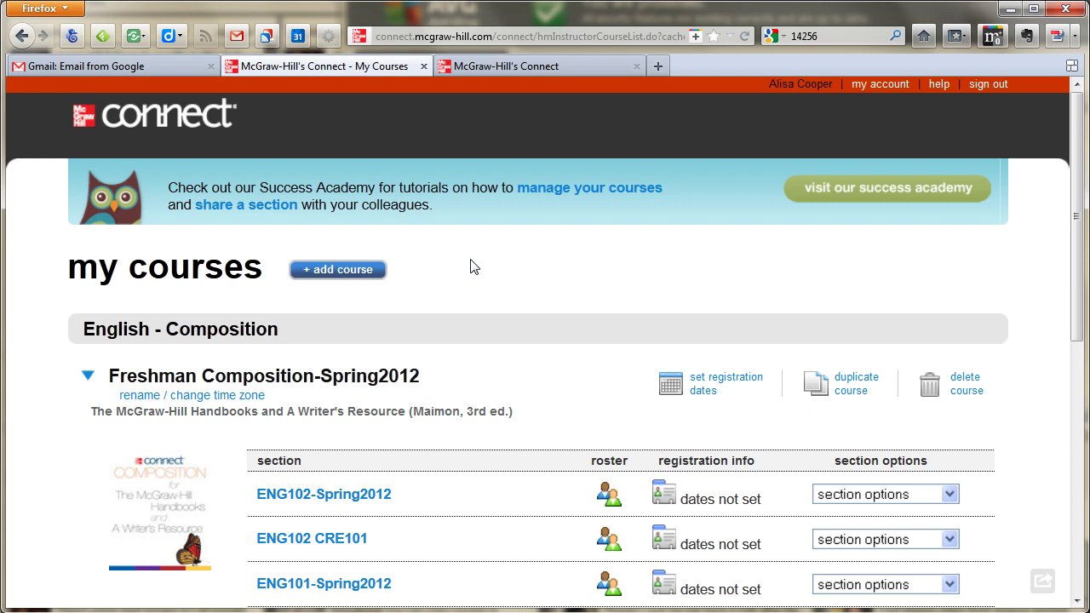
Scroll My Courses down to the ENG102 course showing section ENG102-14245.
scroll(508, 265, "down", 5)
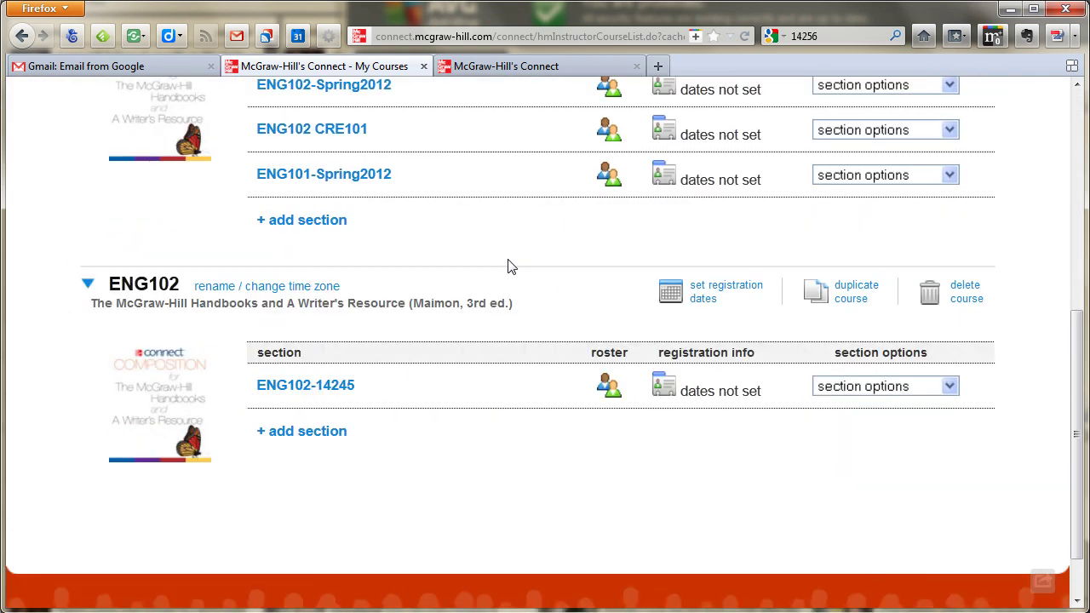
scroll(508, 265, "down", 1)
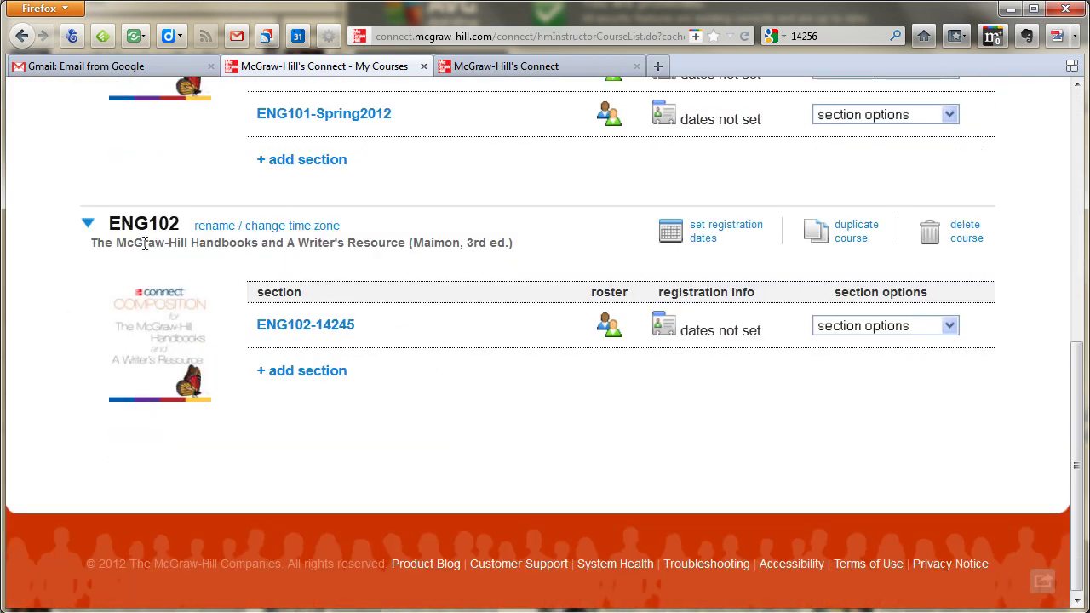